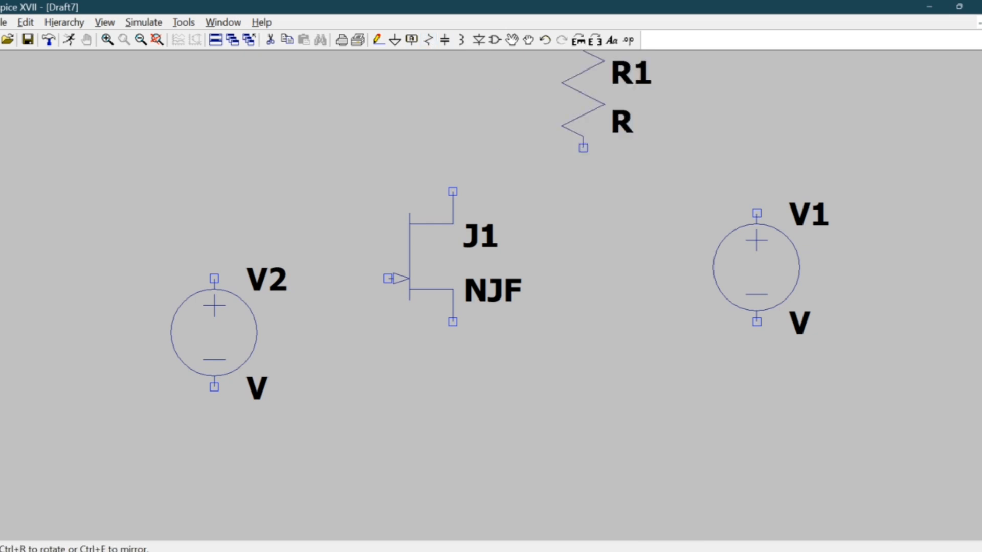
Rotate resistor R1 to horizontal and place it above and between the JFET J1 and voltage source V1.
key(ctrl+r)
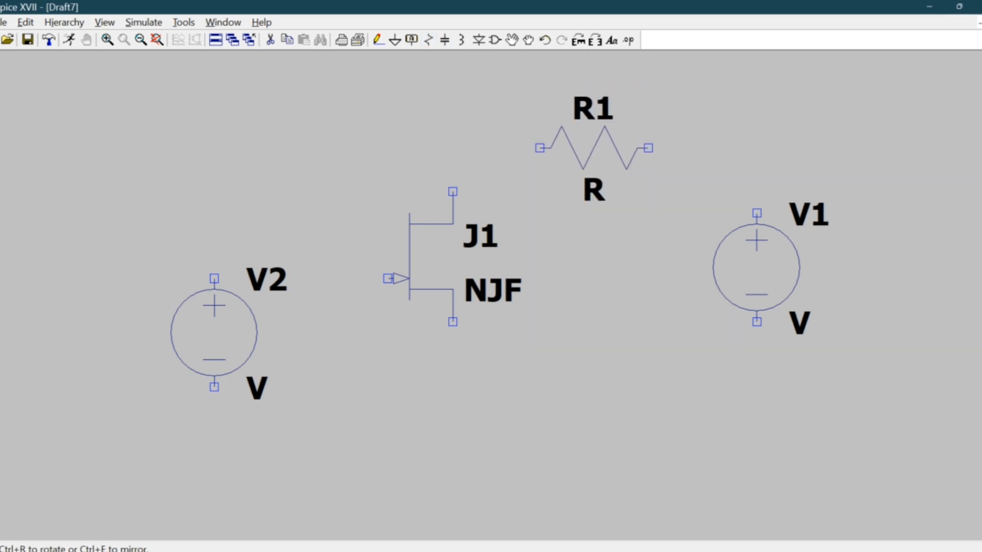
click(594, 148)
key(Escape)
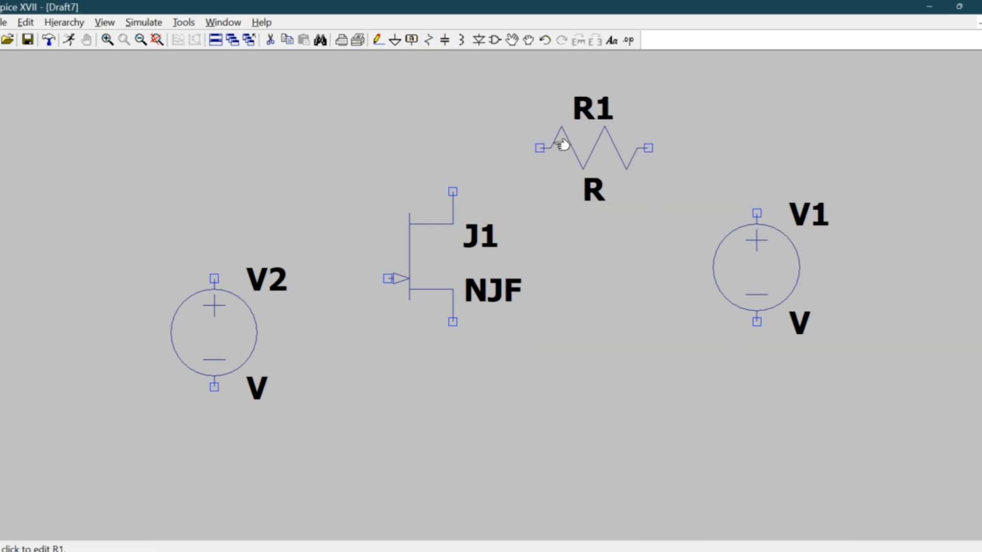
Wire V2's positive terminal to J1's gate and J1's drain to the near end of resistor R1.
click(378, 41)
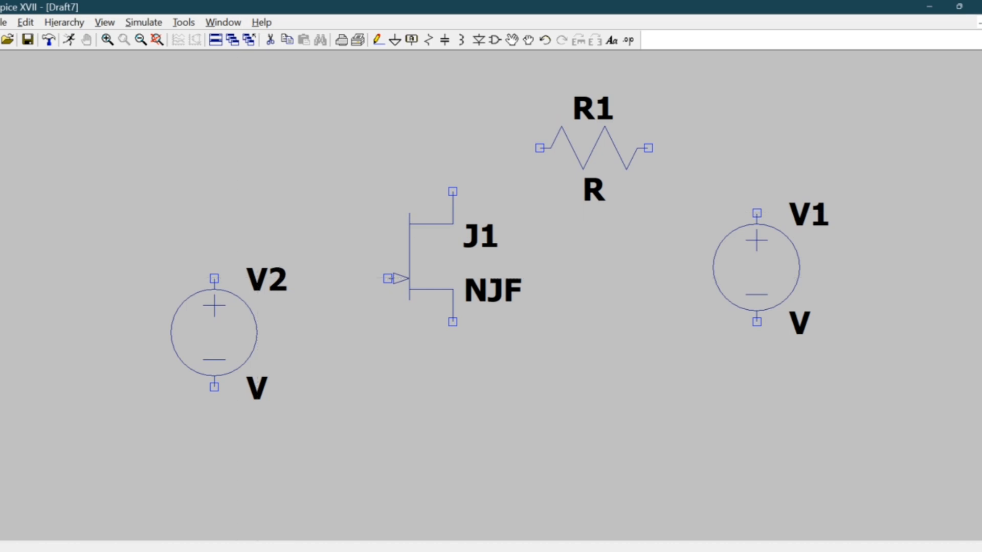
click(214, 278)
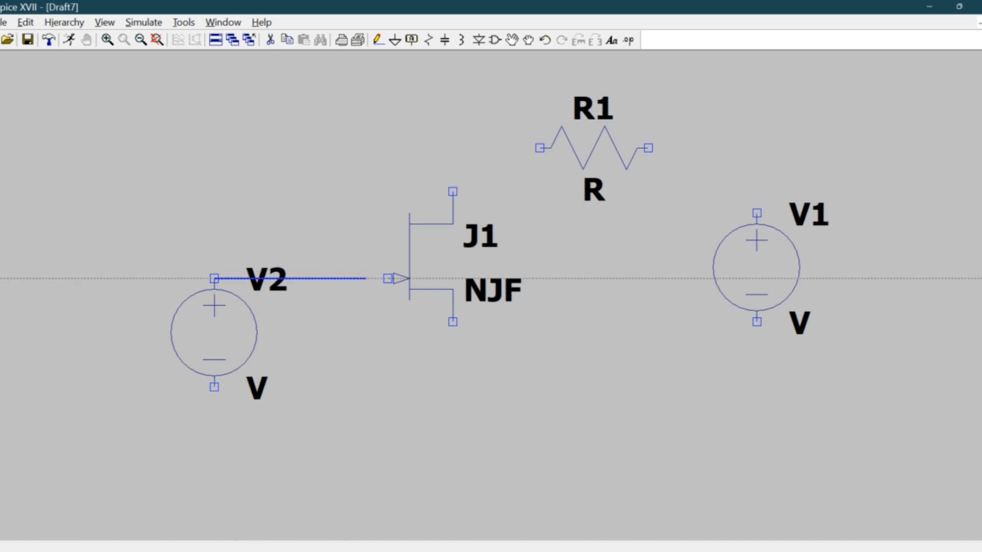
click(388, 278)
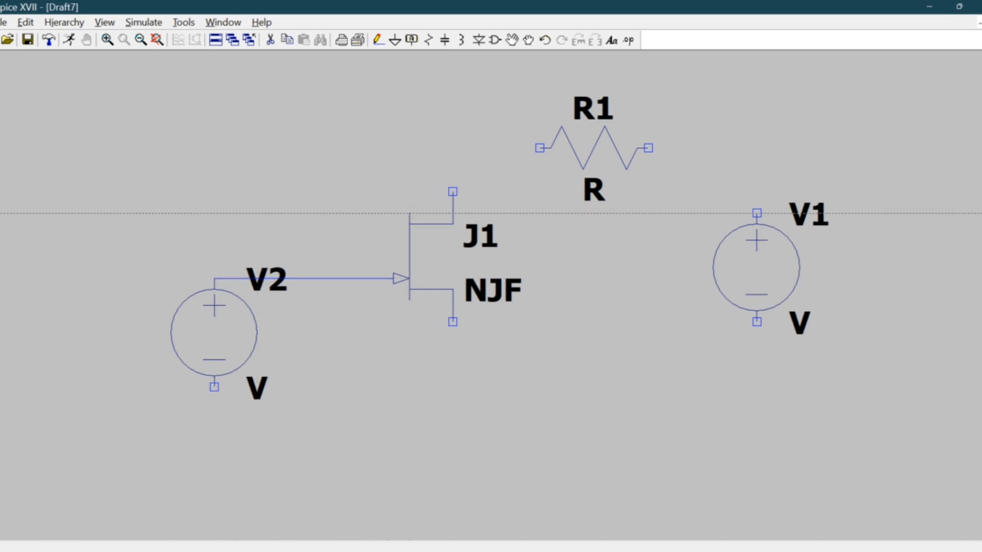
click(452, 192)
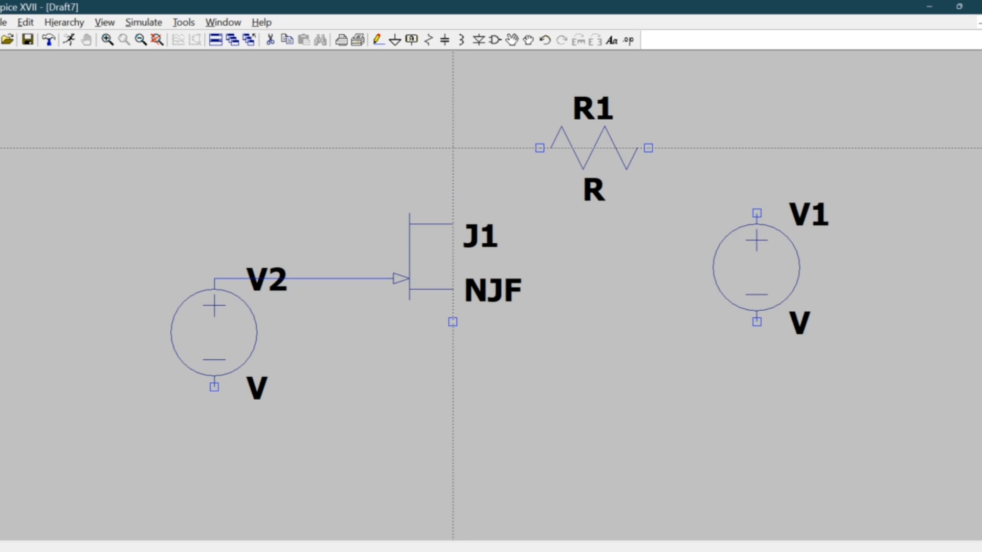
click(539, 148)
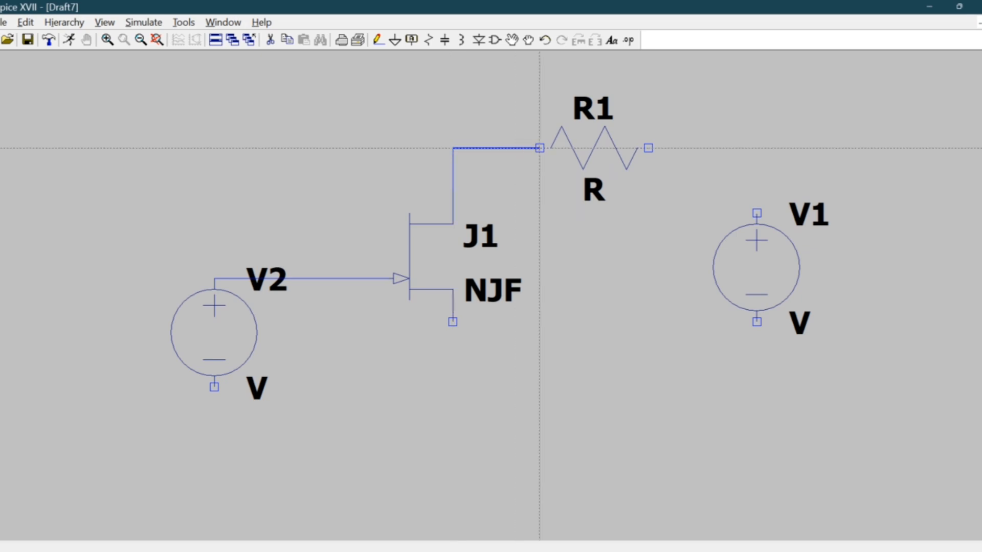
Wire R1's free end to V1's positive terminal and route V1's negative terminal back to J1's source.
click(648, 149)
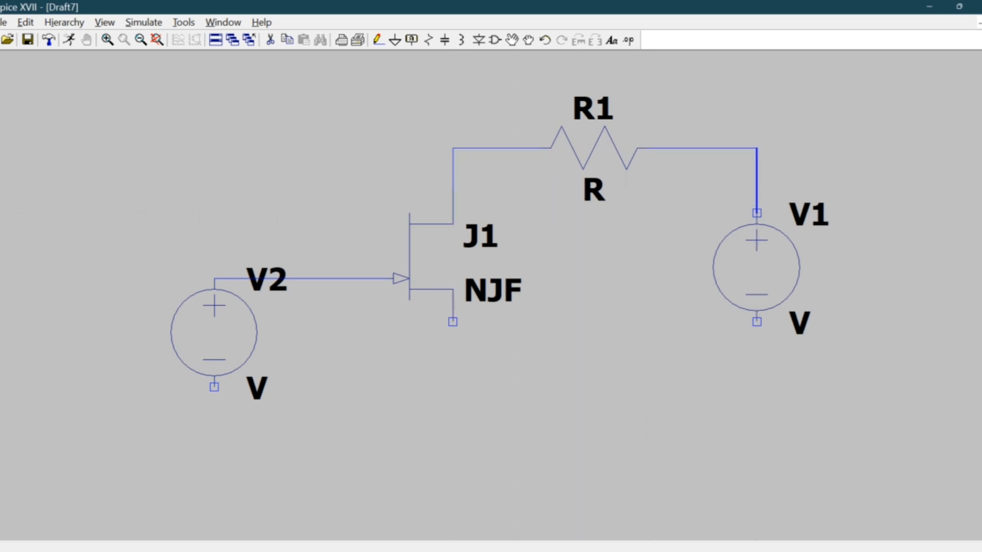
click(757, 213)
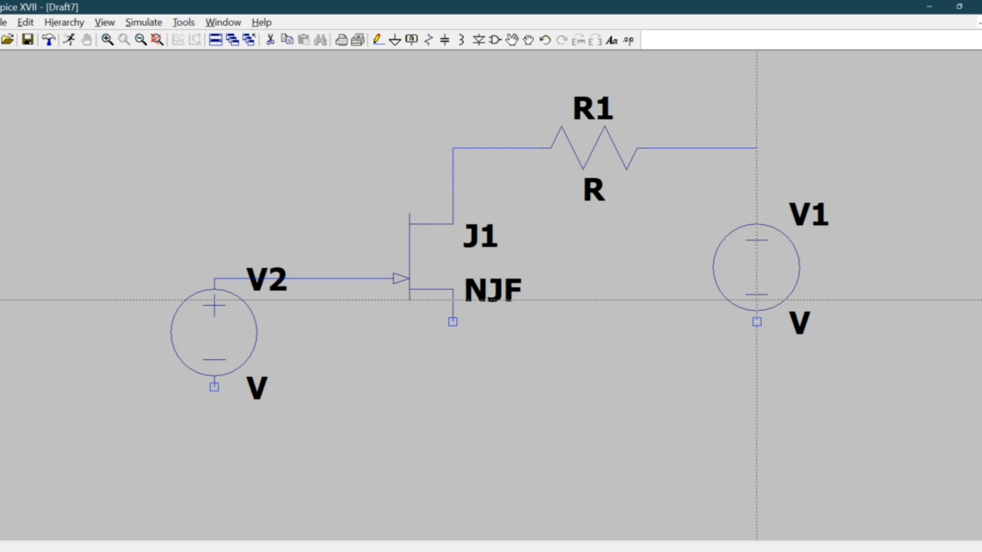
click(757, 321)
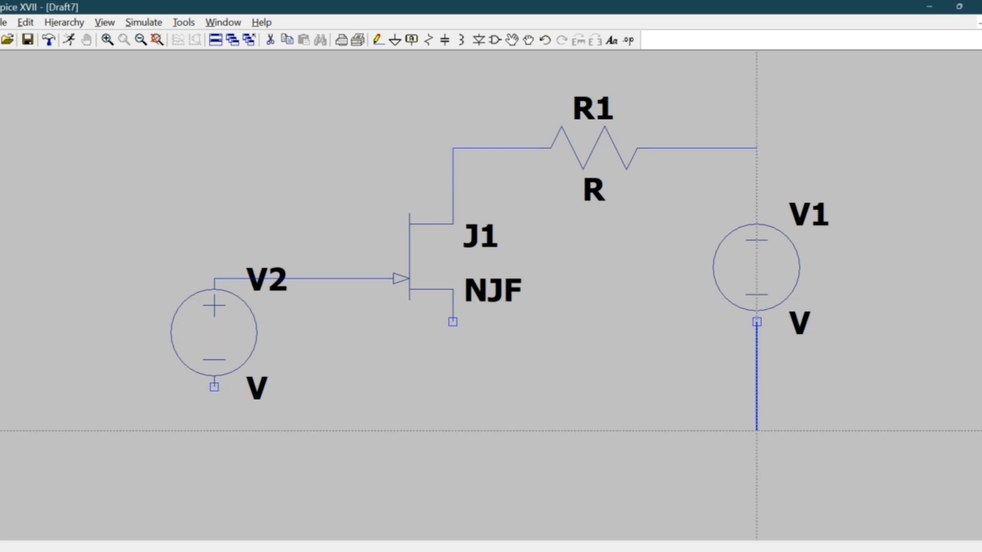
click(756, 430)
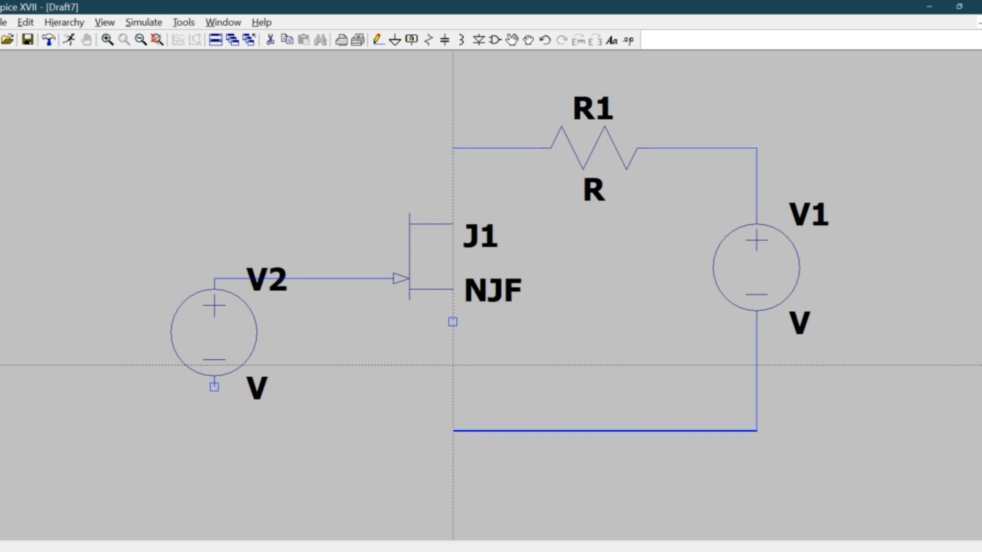
click(453, 290)
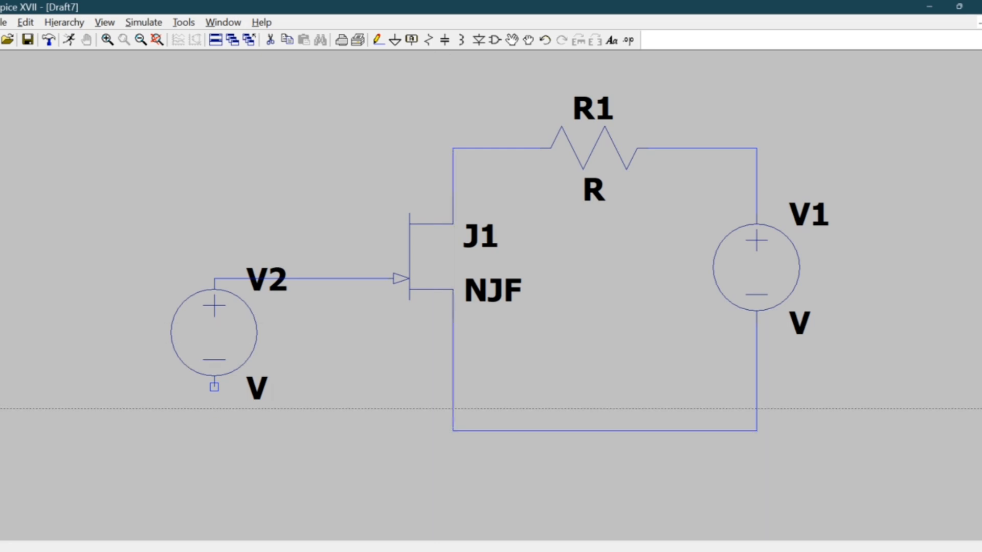
Wire V2's negative terminal to the junction below J1's source to complete the common return line.
click(214, 387)
click(214, 430)
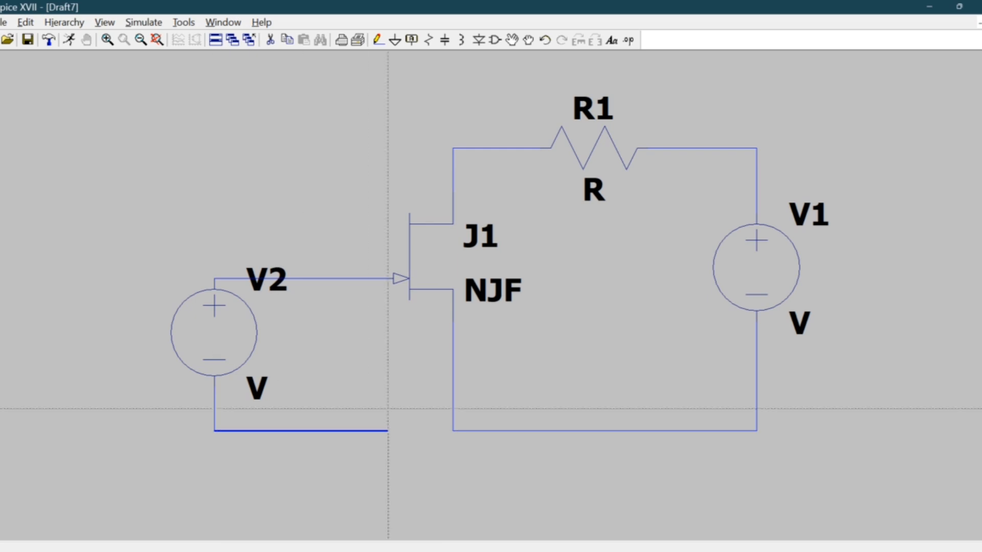
click(453, 431)
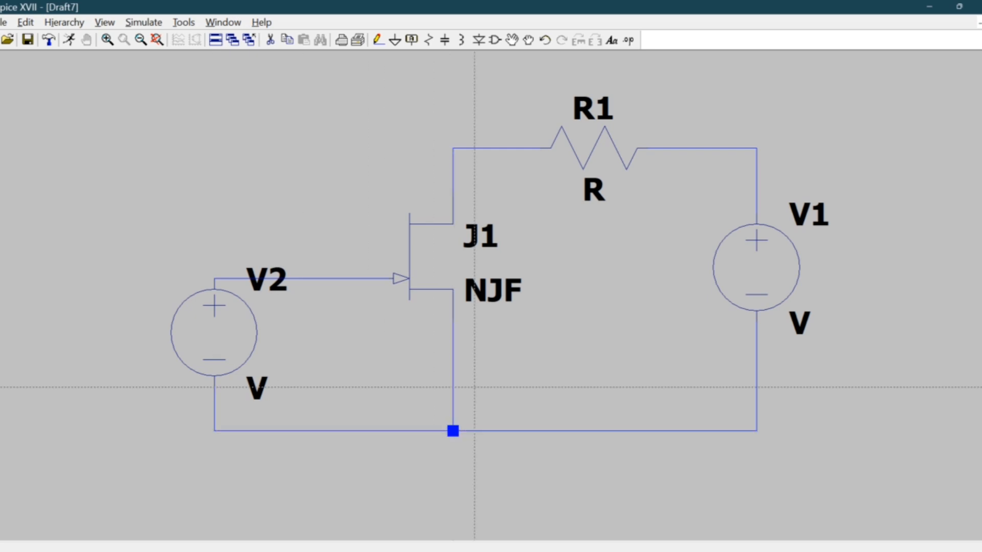
key(Escape)
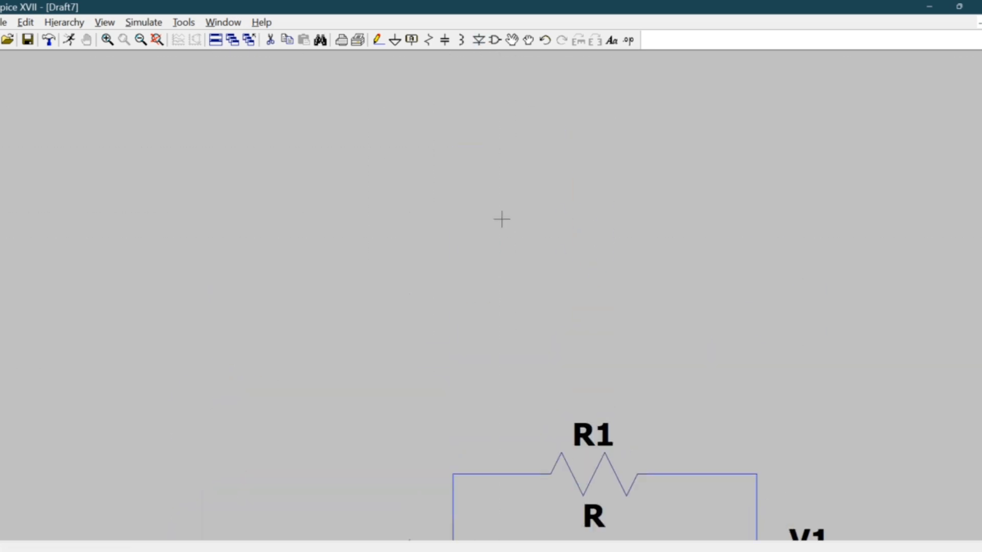
Place a ground symbol on the common return node below J1's source.
drag(410, 306, 410, 49)
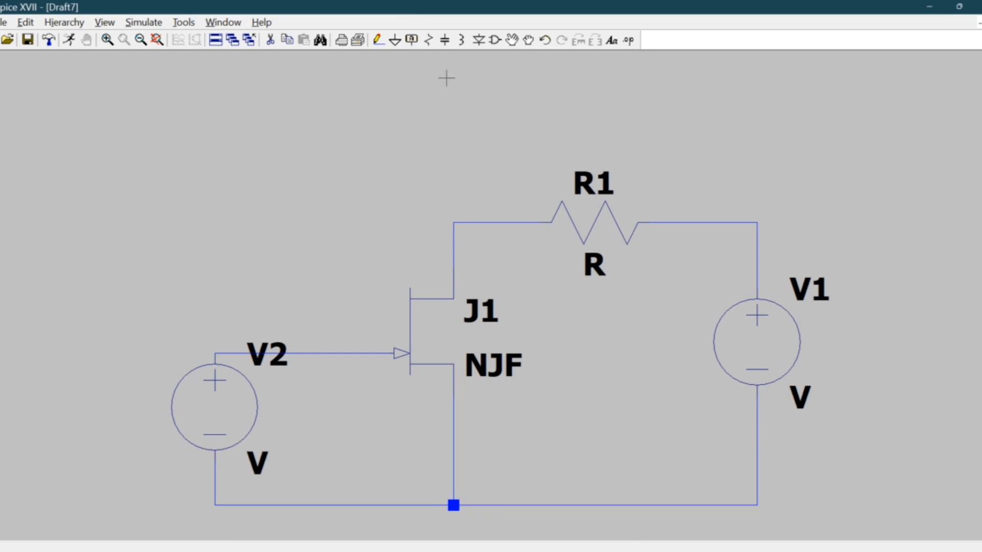
click(395, 40)
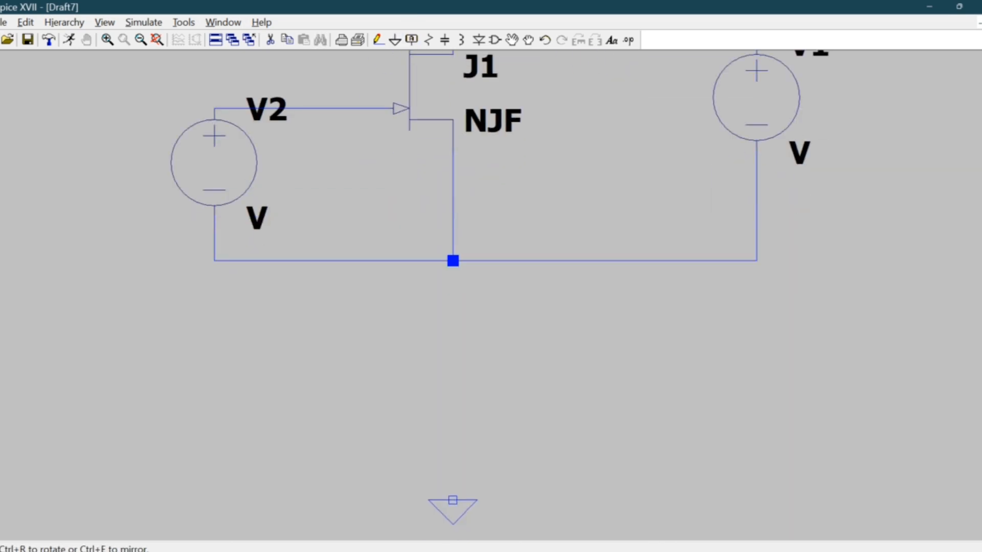
click(453, 260)
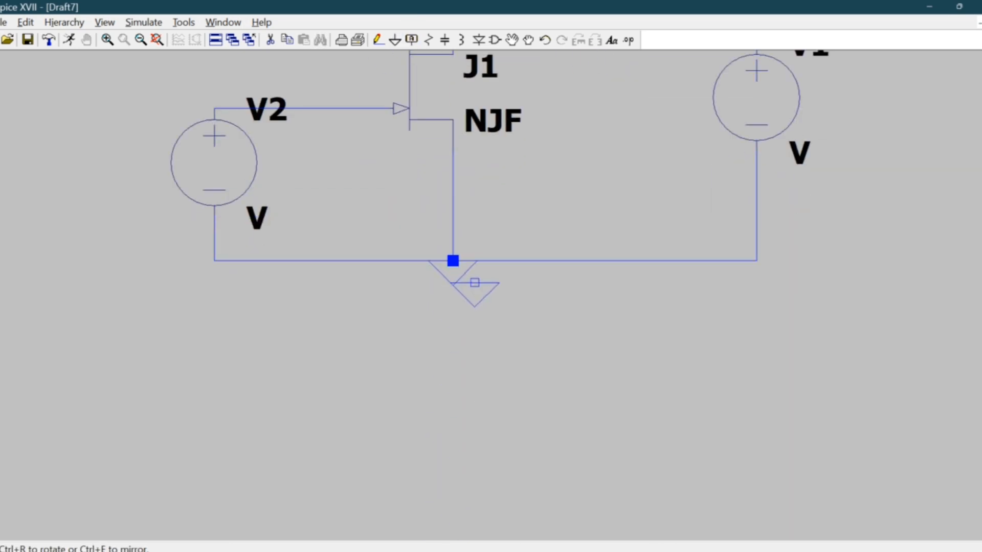
key(Escape)
drag(876, 362, 859, 530)
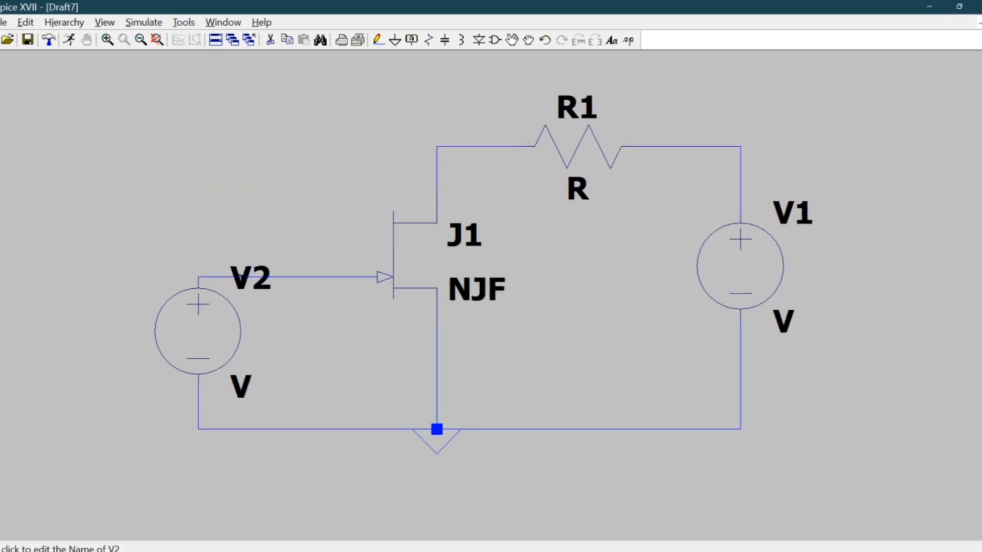
Rename source V2 as VGS and set its value to 0V.
click(244, 281)
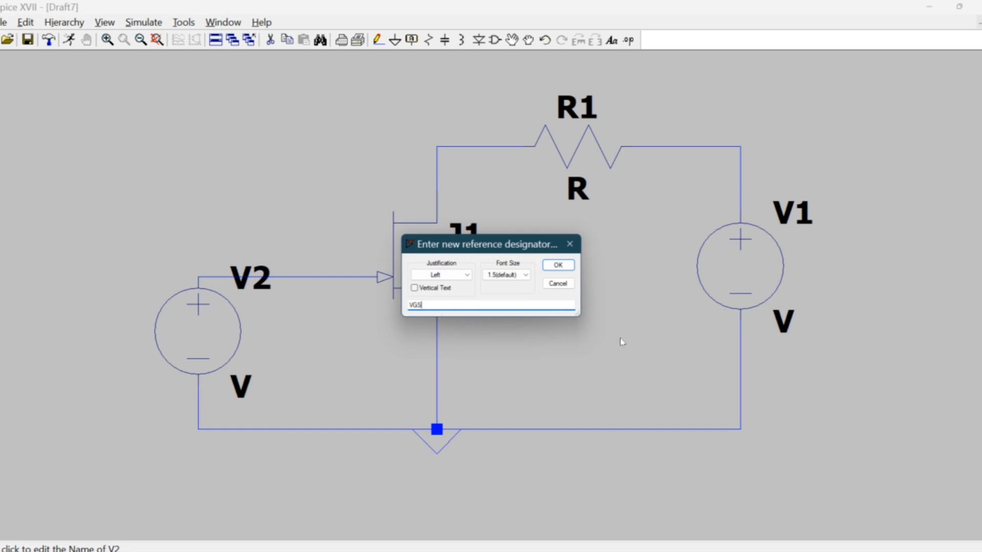
click(558, 265)
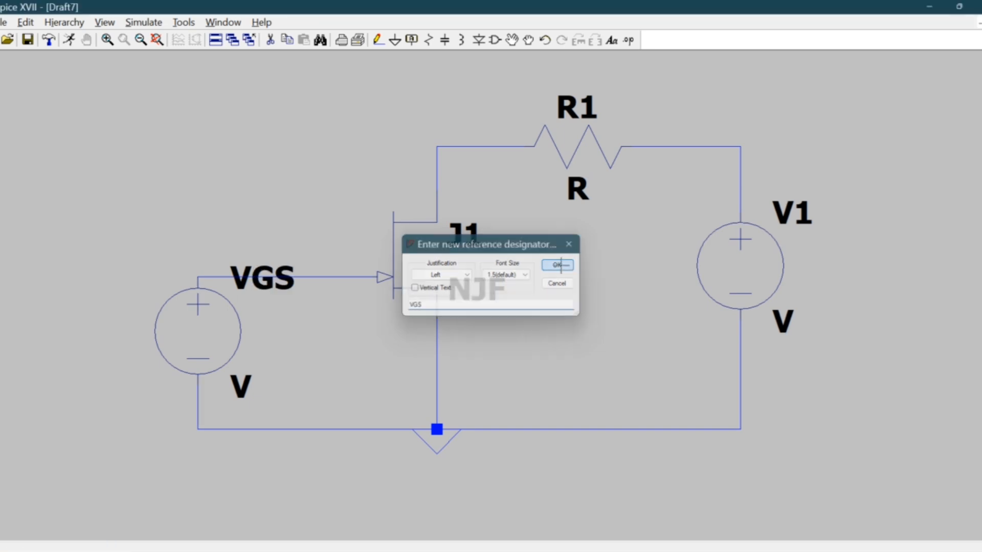
click(264, 376)
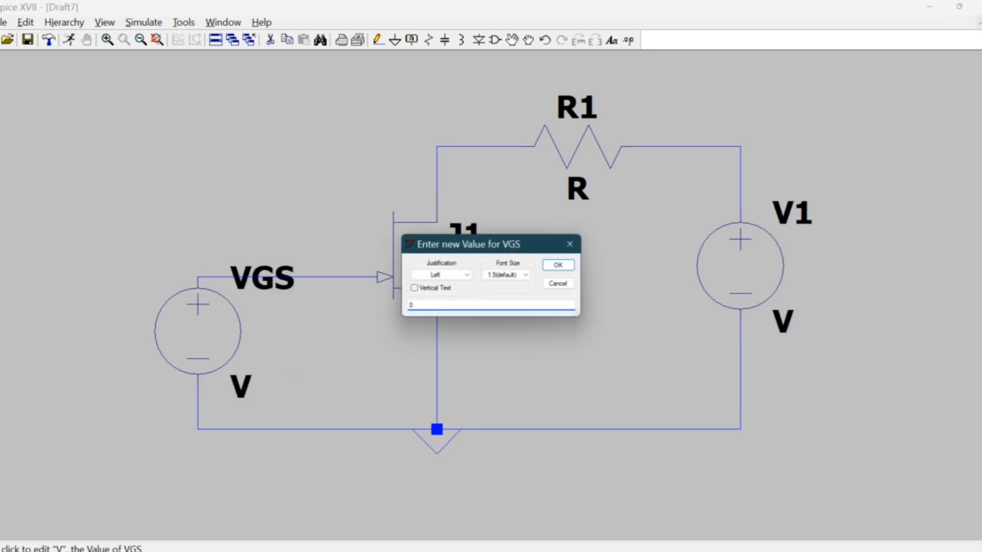
key(Return)
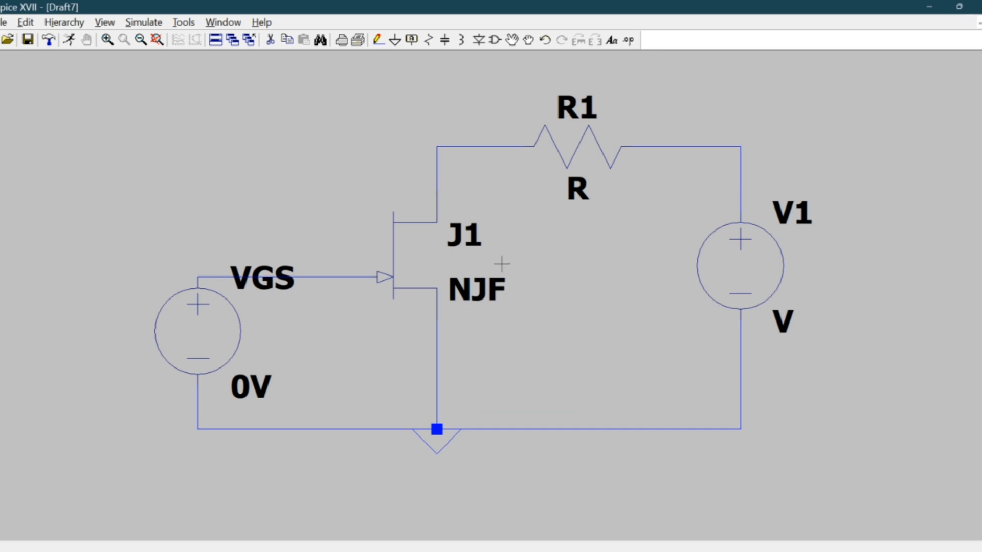
Assign the 2N3819 JFET model from the transistor library to J1.
click(483, 272)
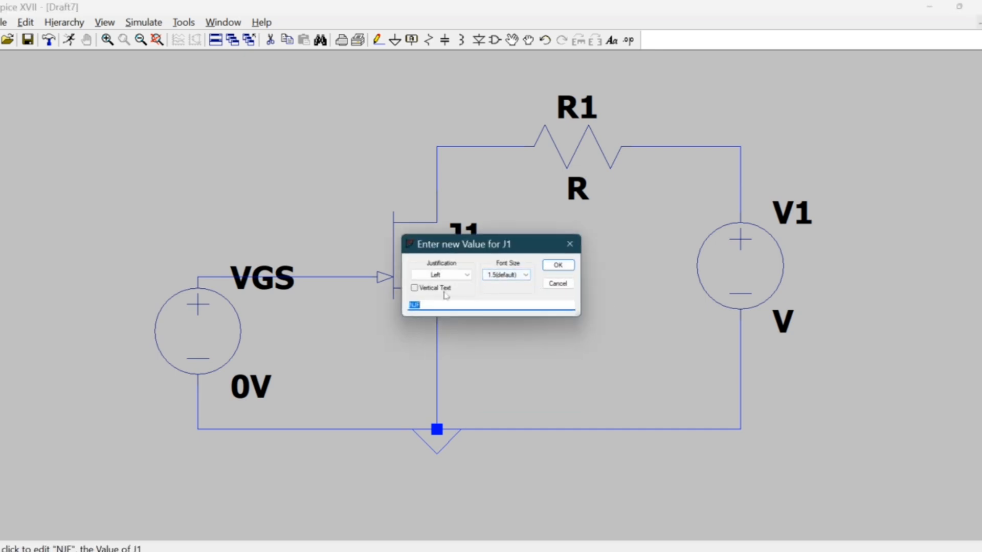
click(569, 244)
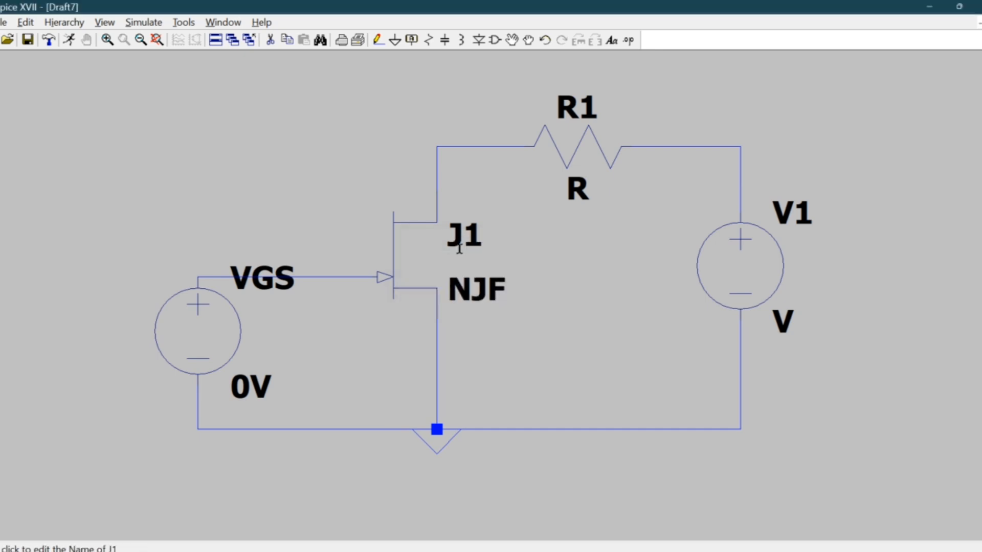
right_click(428, 259)
click(517, 278)
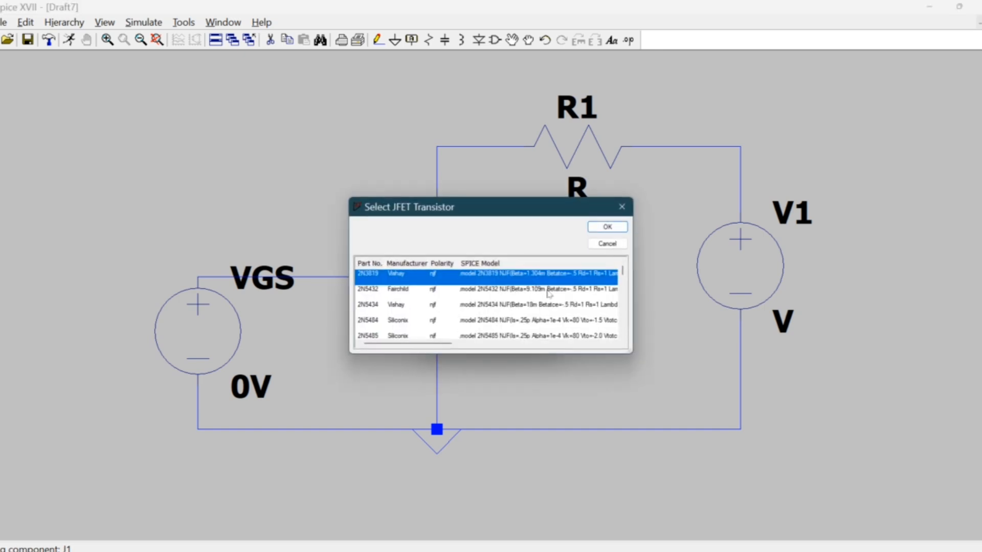
click(607, 226)
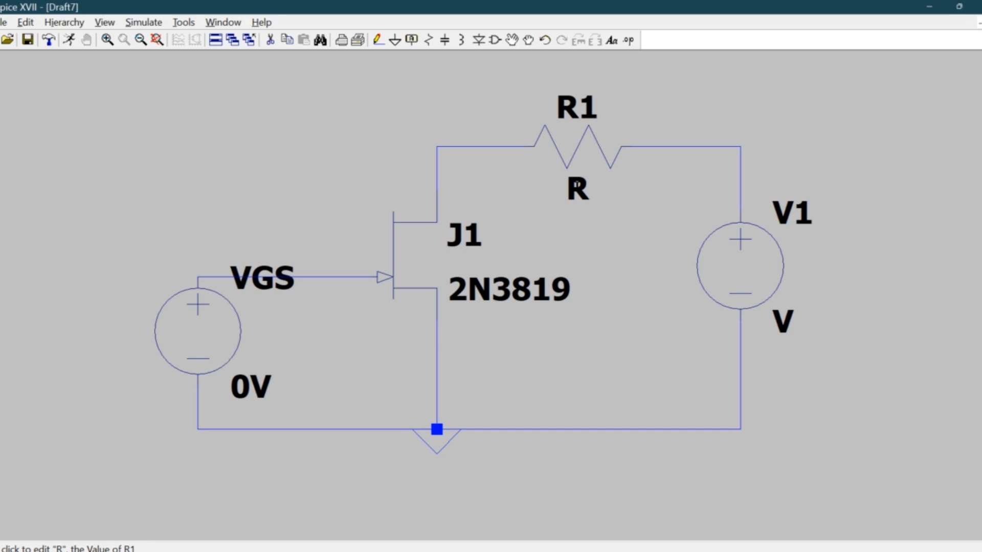
Set the value of resistor R1 to 2.4K.
right_click(577, 190)
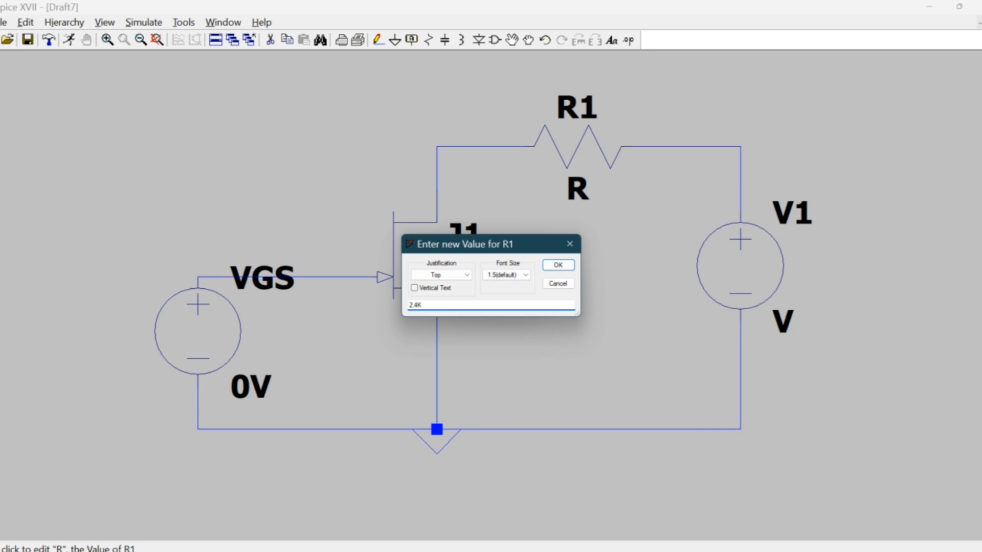
click(558, 265)
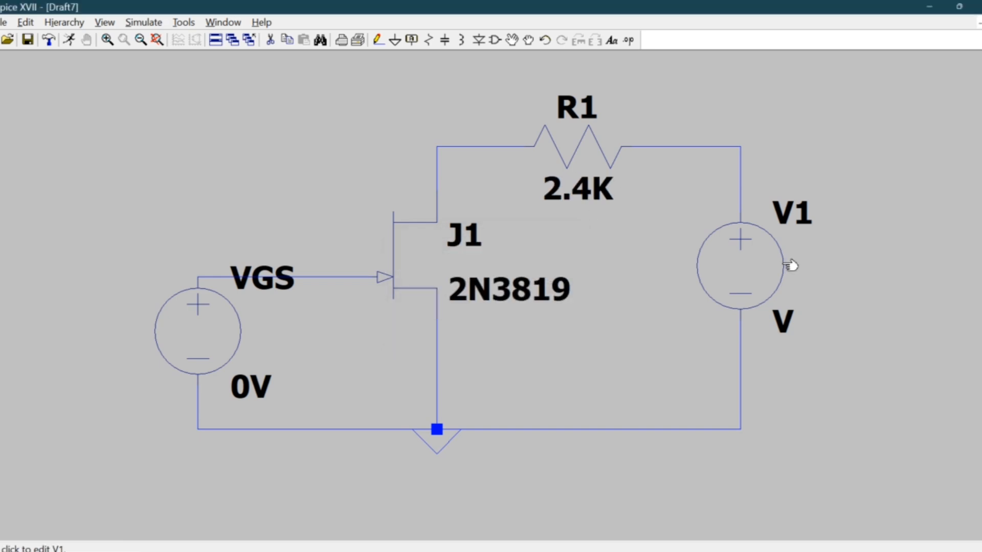
Rename source V1 as VDS and set its DC value to 16V.
click(782, 227)
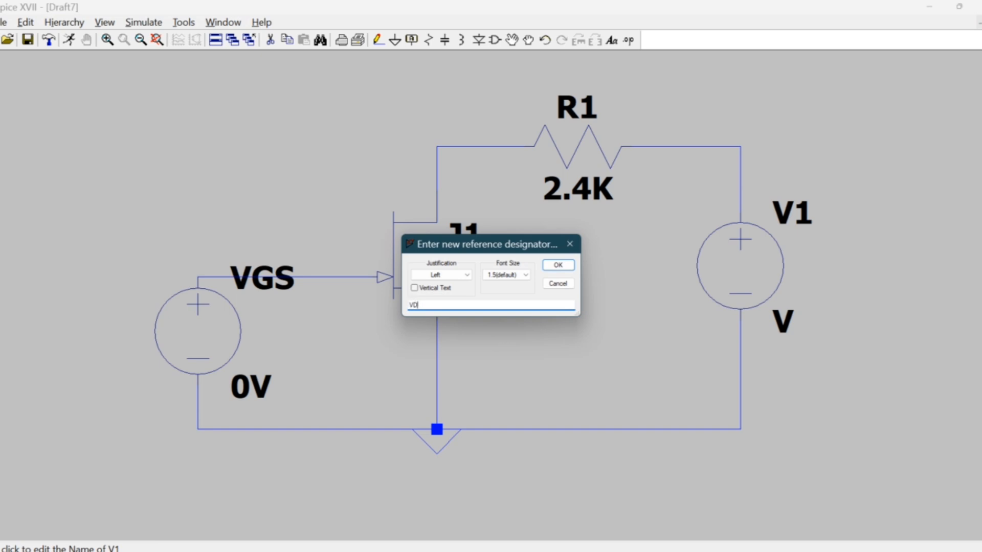
key(Return)
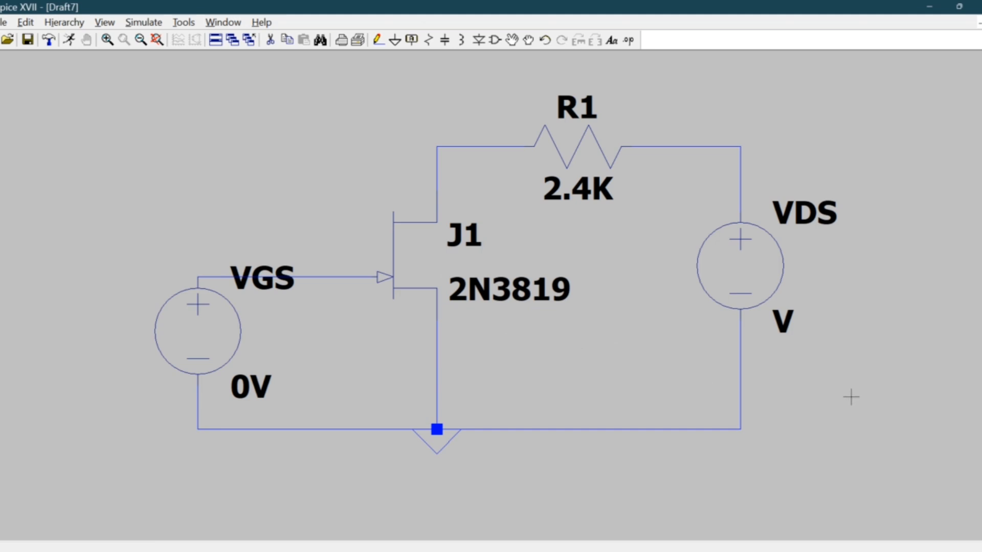
right_click(771, 322)
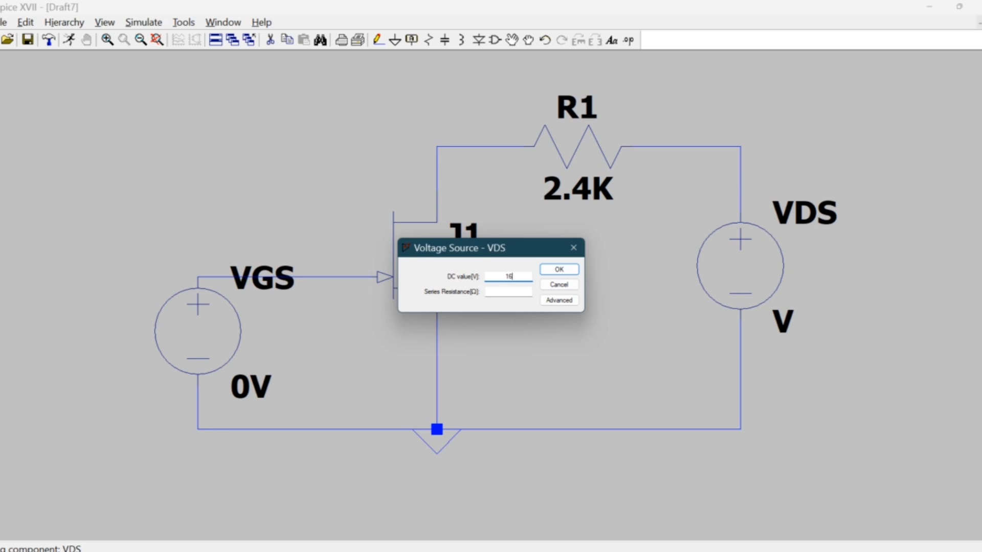
key(Return)
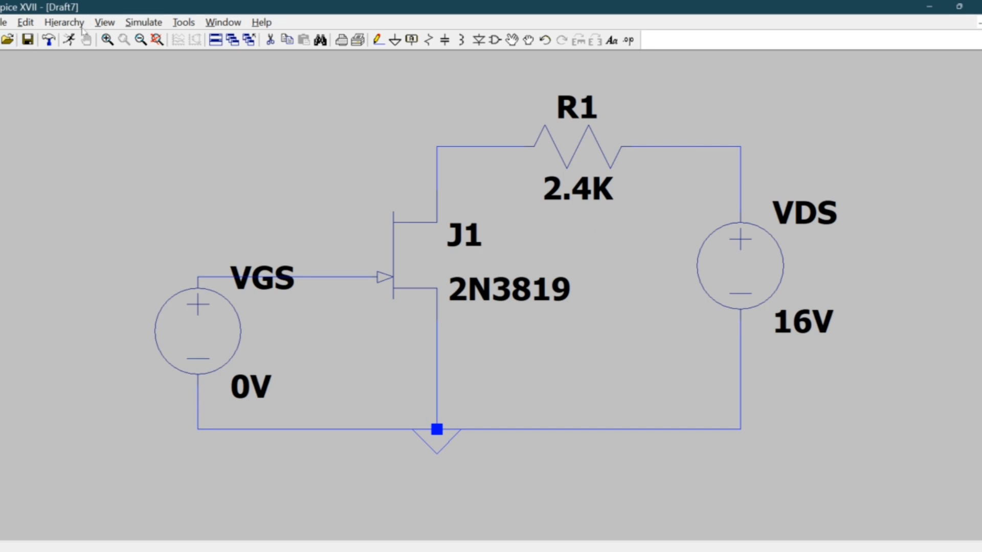
Set up a linear DC sweep of VGS from 0 to -5 in increments of 1 and run it.
click(76, 40)
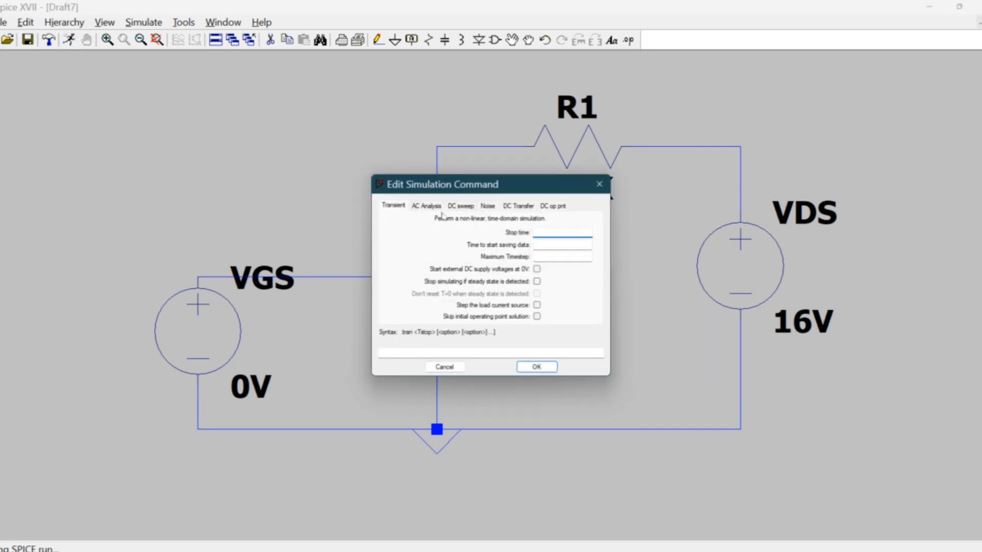
click(462, 206)
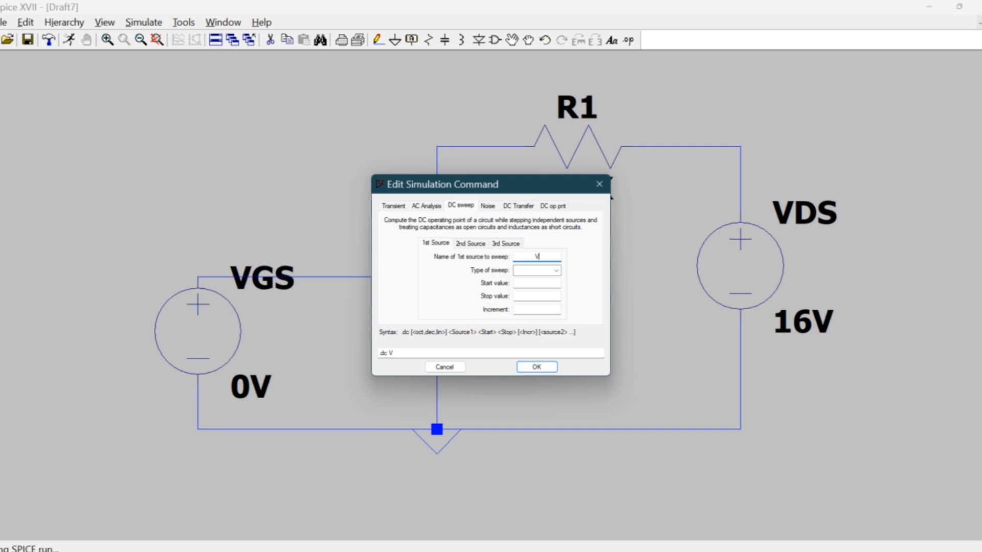
click(556, 271)
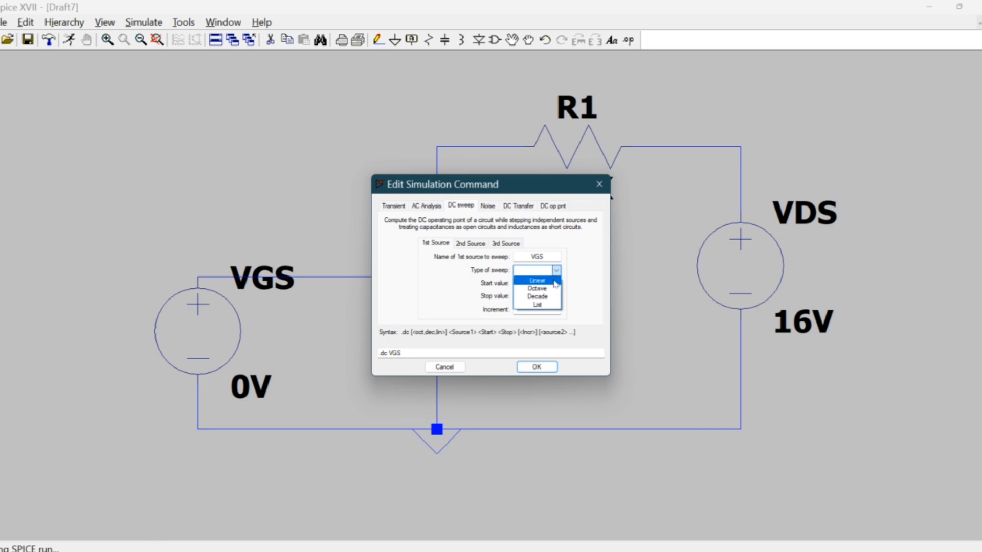
click(550, 281)
click(548, 285)
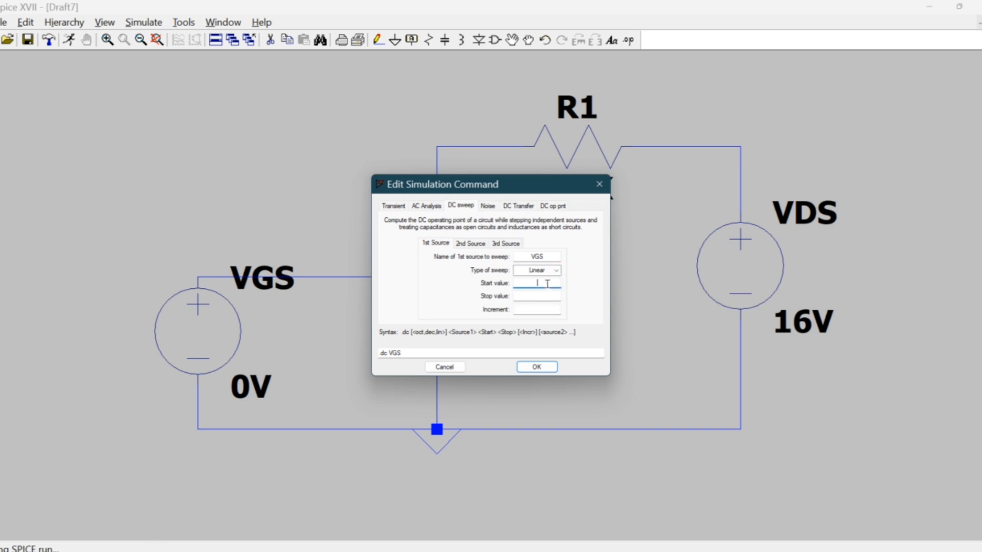
text(0)
click(546, 297)
click(549, 310)
key(Return)
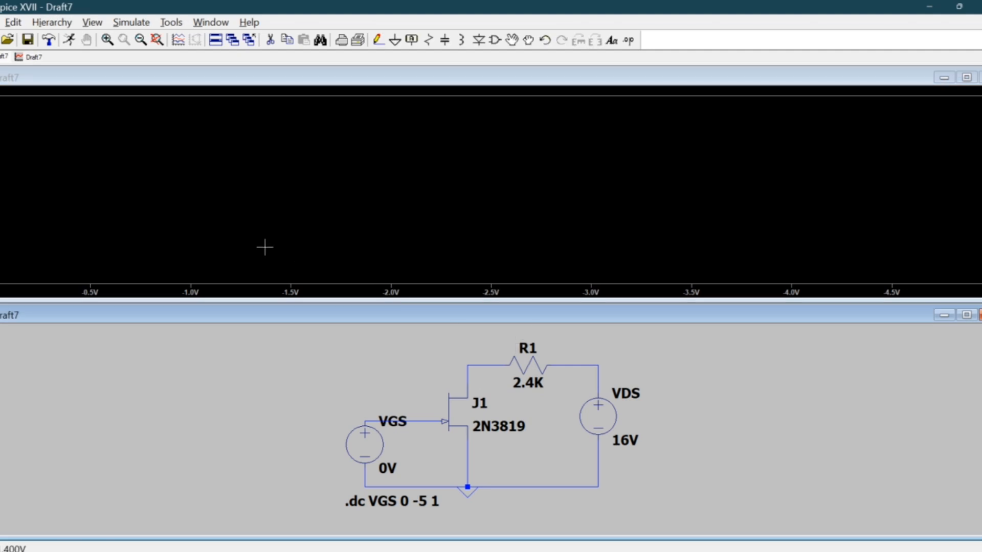
Add the drain current trace Id(J1) to the empty plot.
right_click(313, 196)
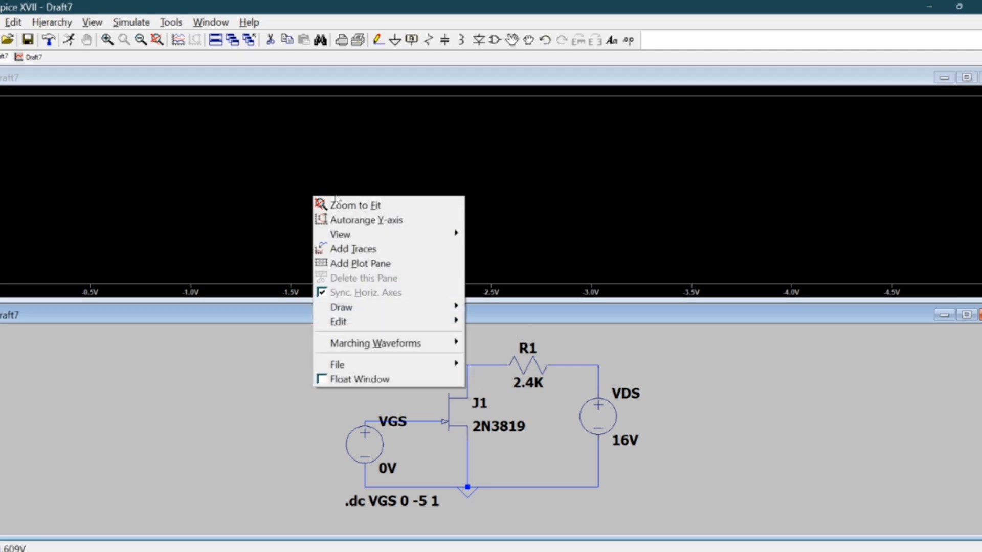
click(388, 250)
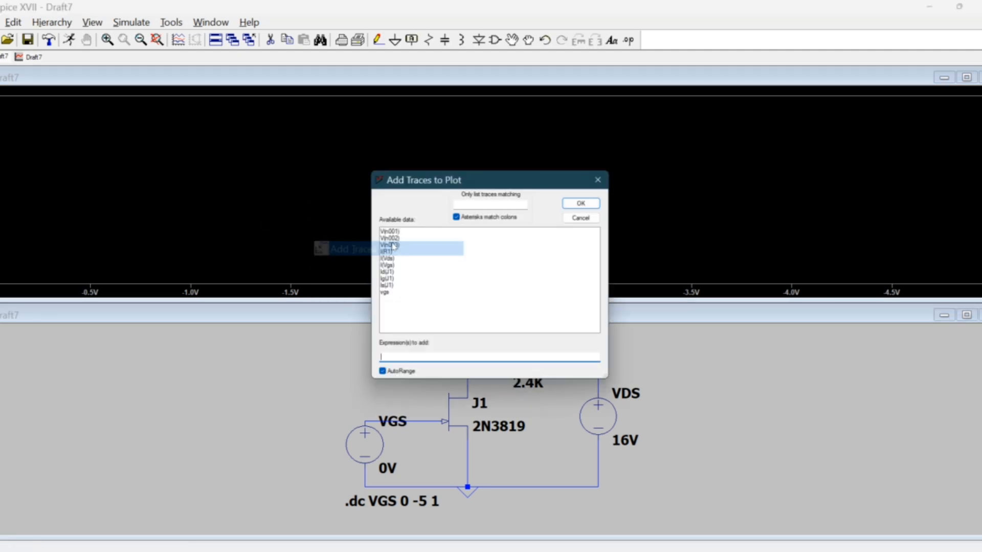
click(384, 273)
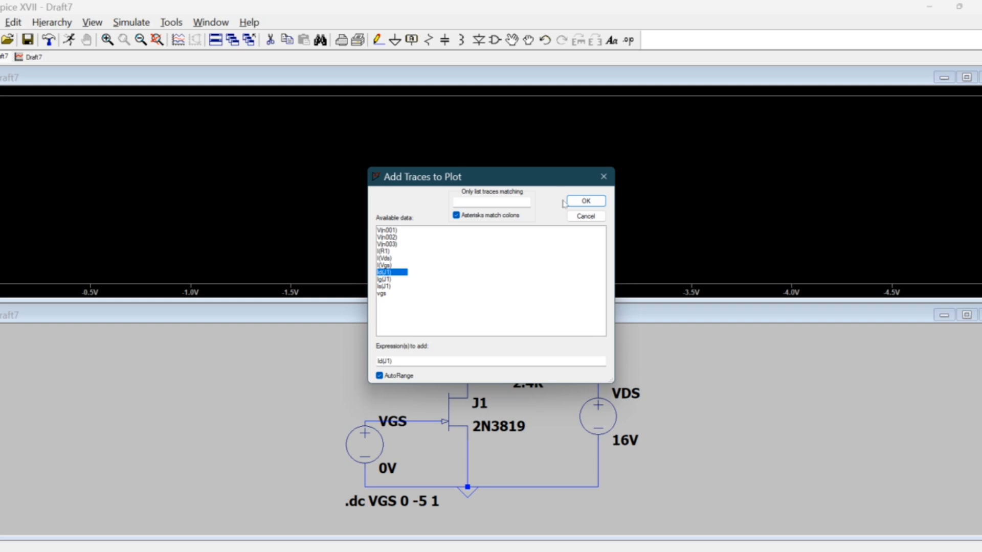
click(586, 201)
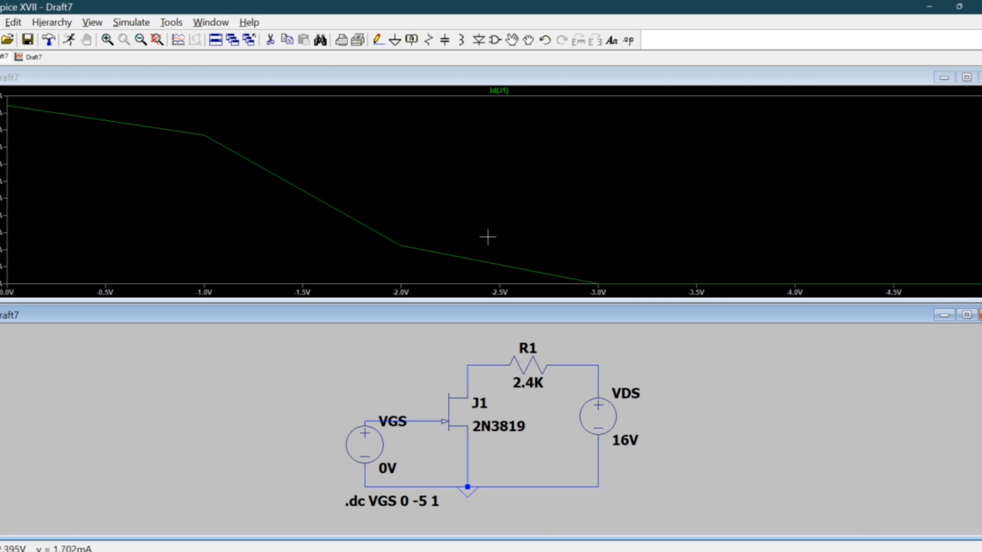
Set the increment of the VGS sweep to 0.1 and rerun the simulation.
right_click(429, 183)
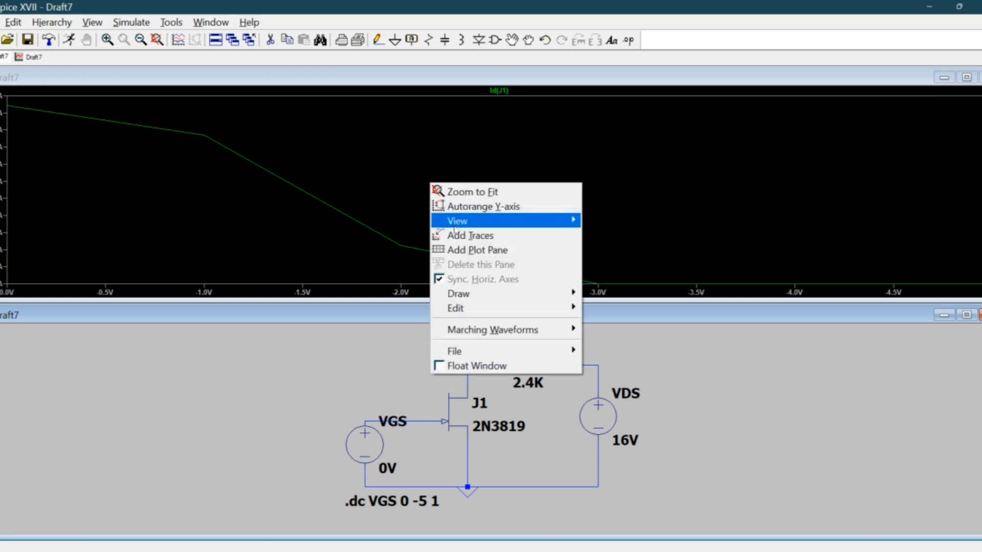
click(400, 502)
right_click(399, 503)
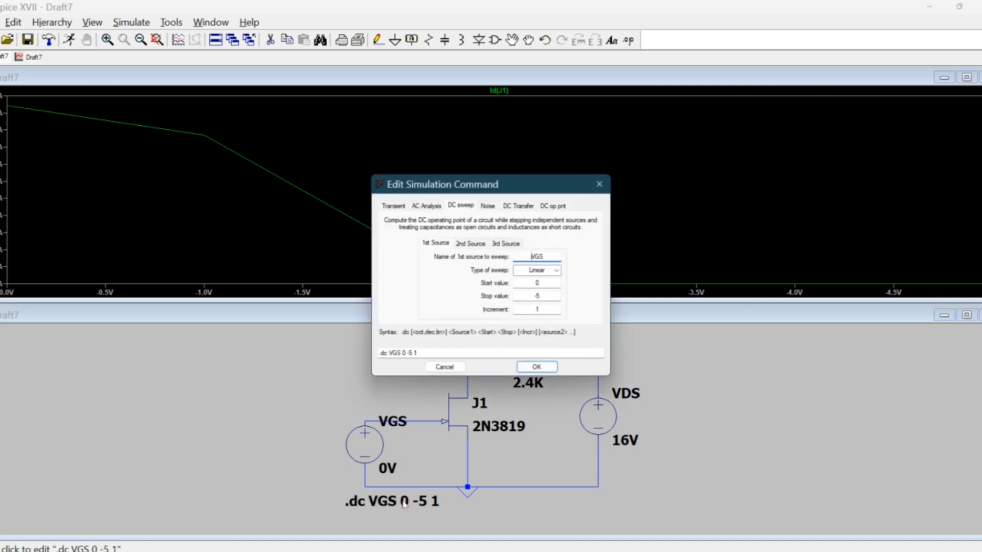
click(537, 309)
text(0.)
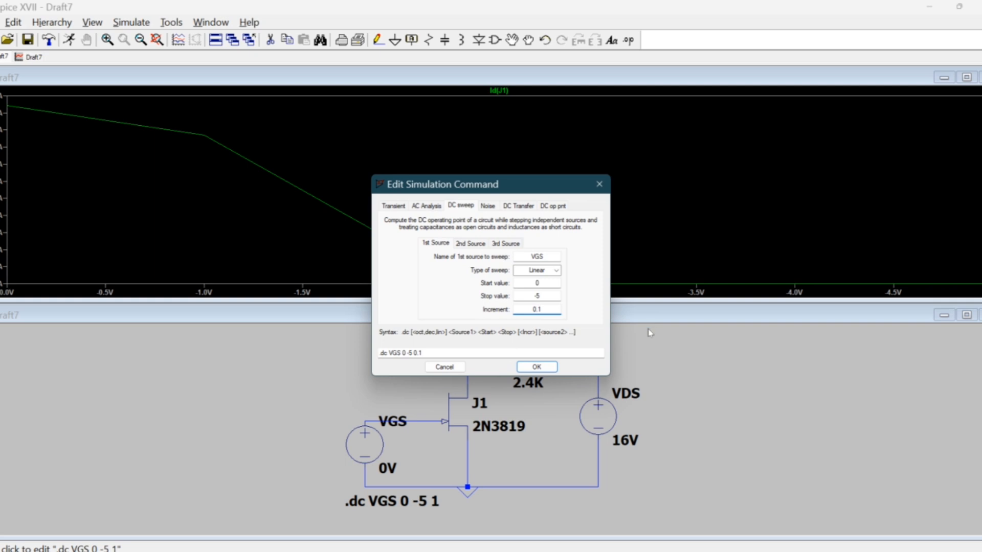
text(1)
click(536, 366)
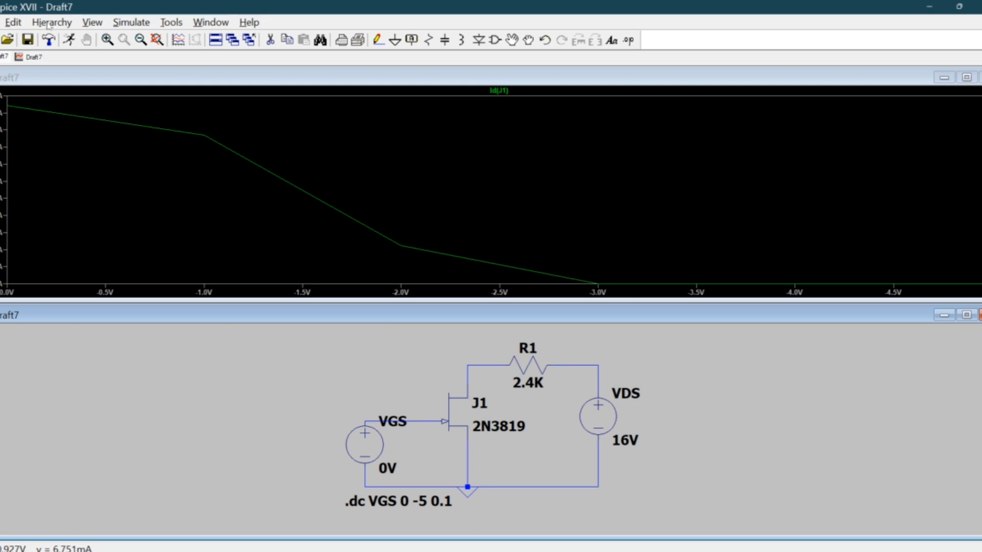
click(69, 40)
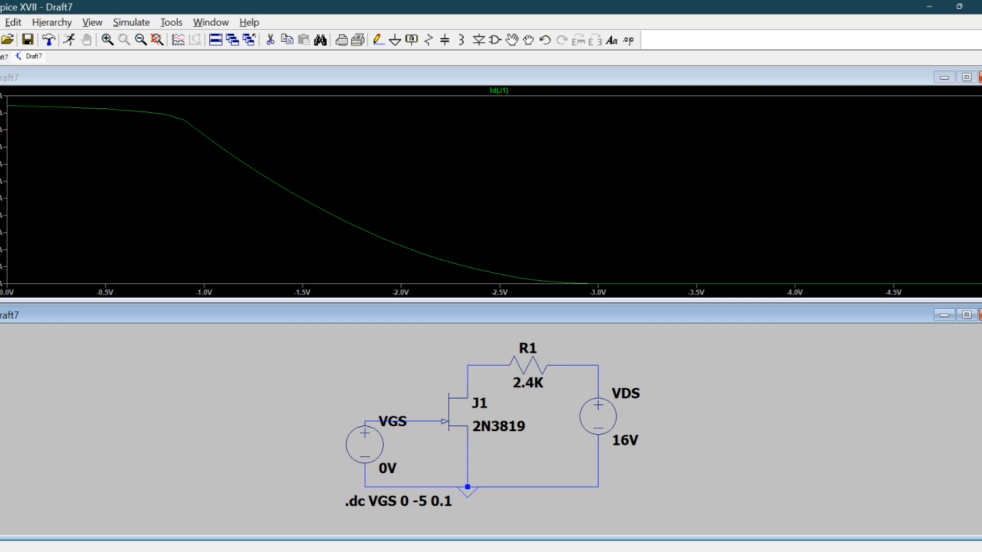
Close the plot, maximize the schematic, and redefine the first sweep source as VDS from 0 to 30 in increments of 1.
click(981, 77)
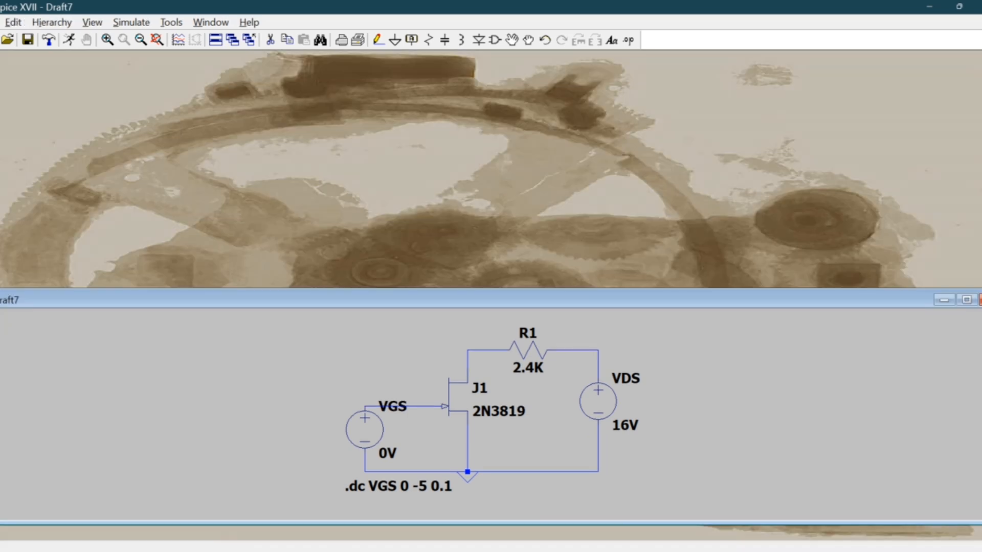
click(967, 300)
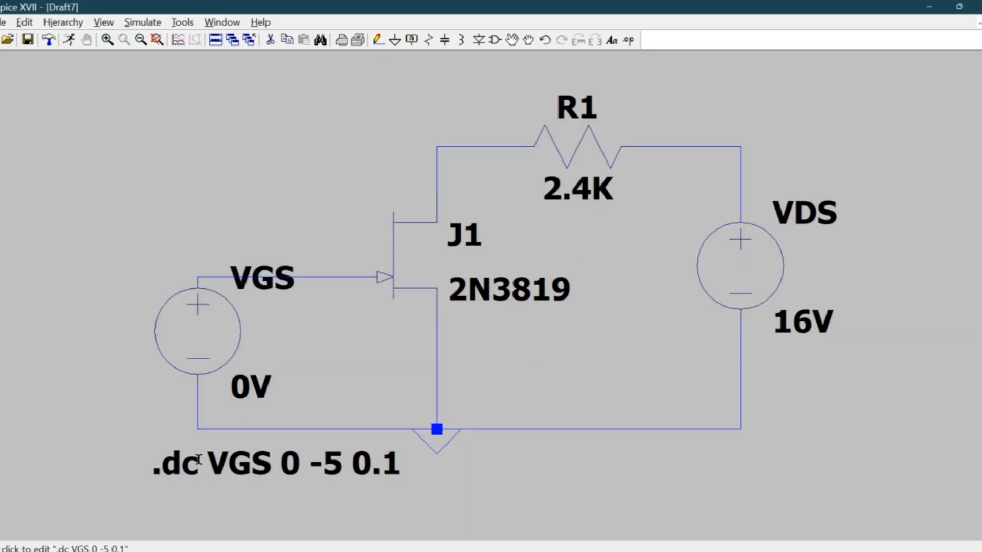
right_click(240, 461)
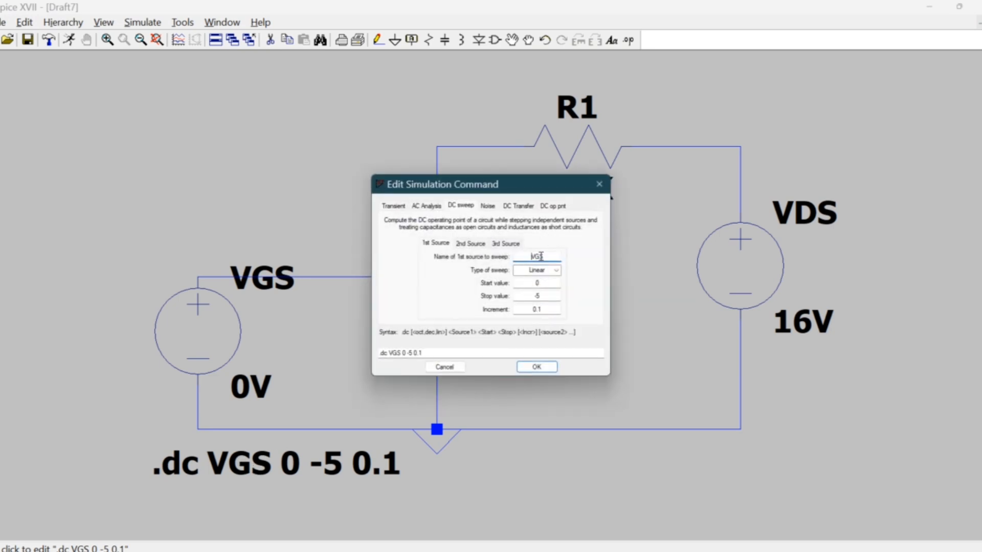
key(BackSpace)
text(D)
click(550, 295)
key(BackSpace)
text(30)
click(542, 310)
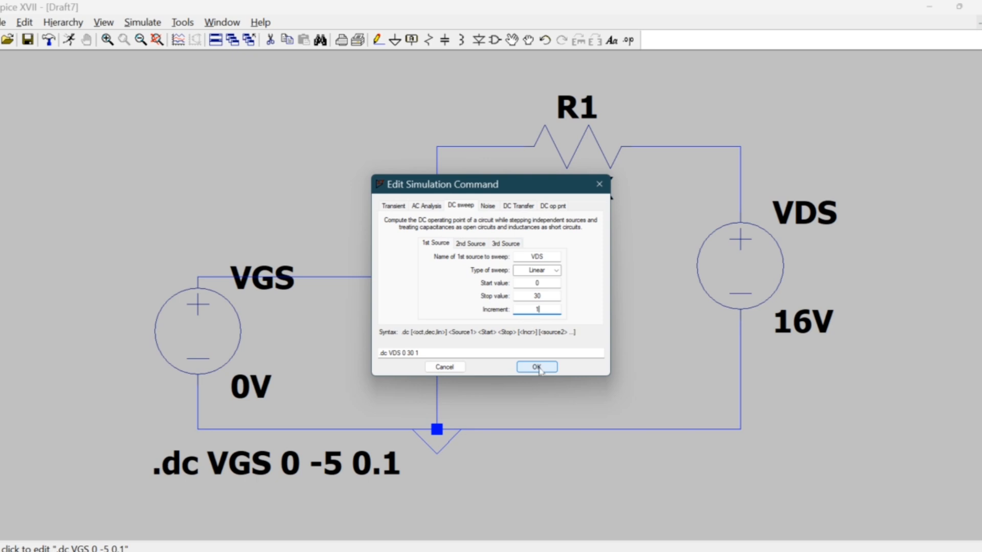
Add VGS as the second sweep source, linear from -0.5 to -3 in increments of 0.5, and apply the sweep settings.
click(479, 245)
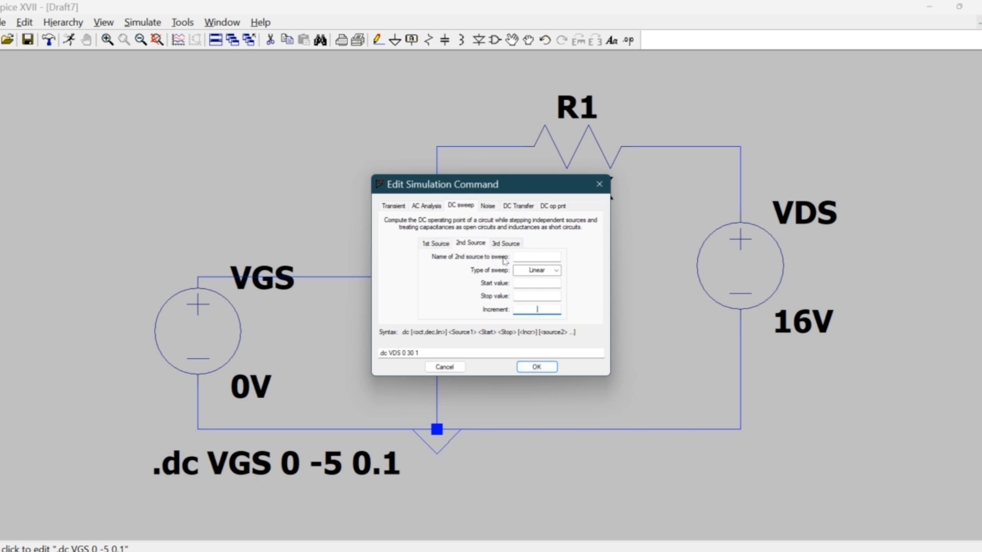
click(537, 256)
text(VGS)
text(0.5)
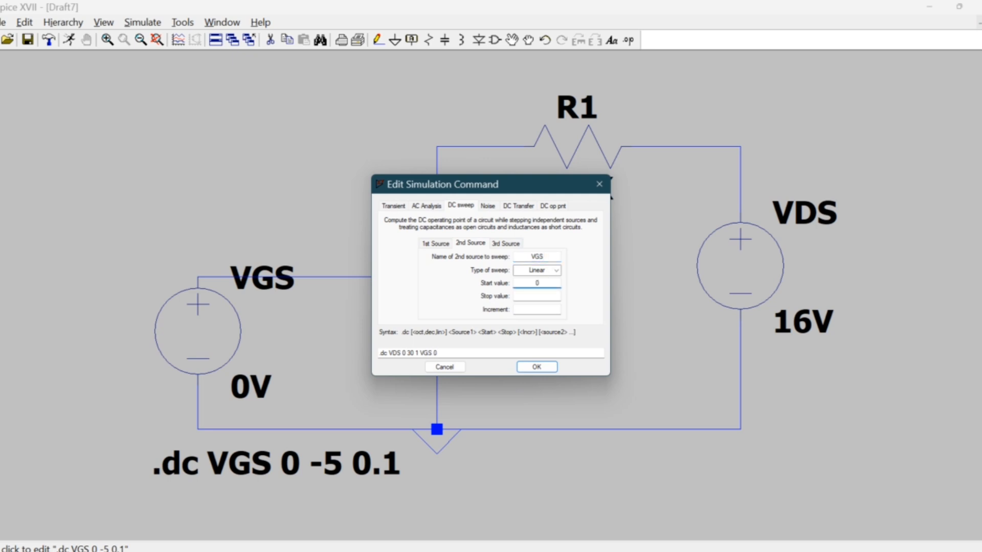
click(533, 284)
text(-)
click(548, 293)
text(-3)
click(546, 310)
text(0)
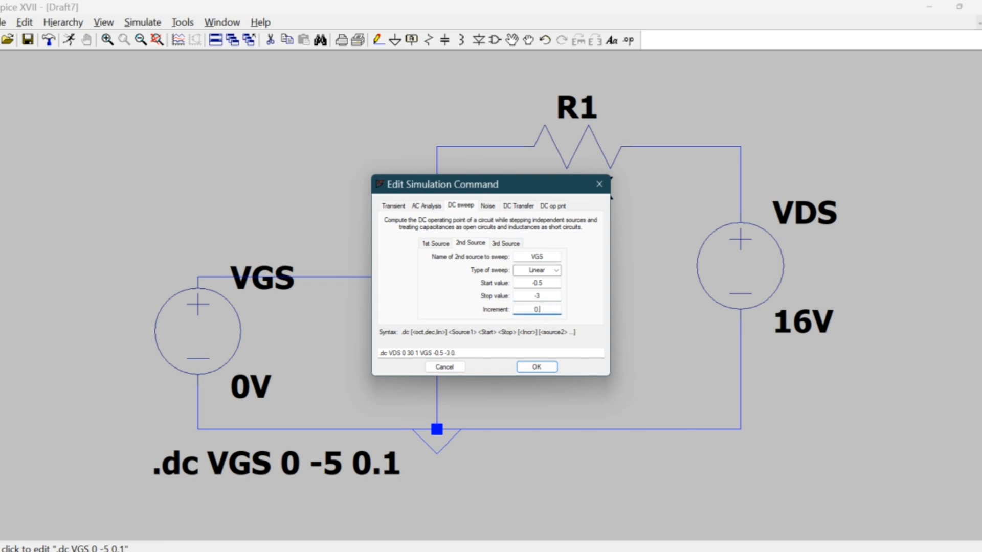
text(.5)
click(536, 366)
Run the two-source DC sweep and plot the drain current Id(J1).
click(71, 41)
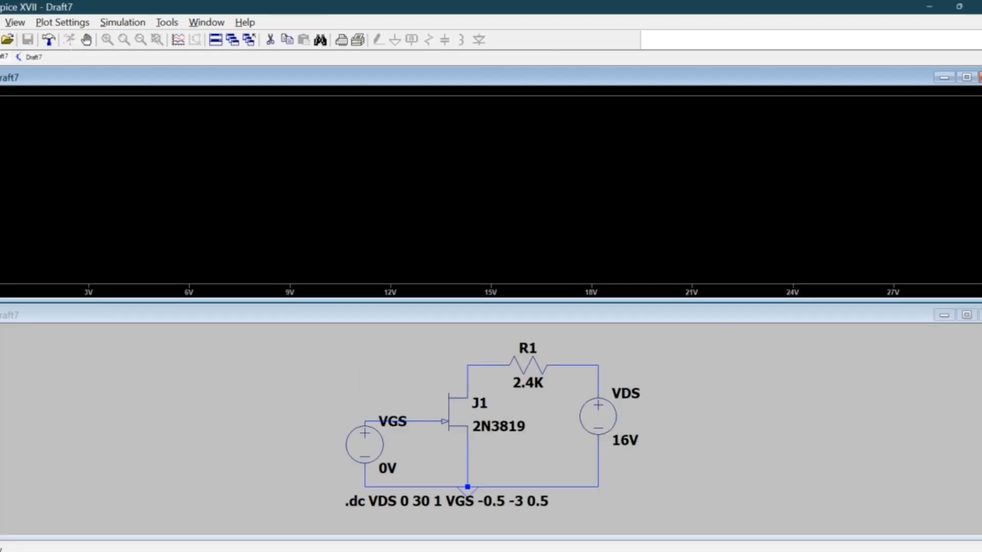
right_click(213, 172)
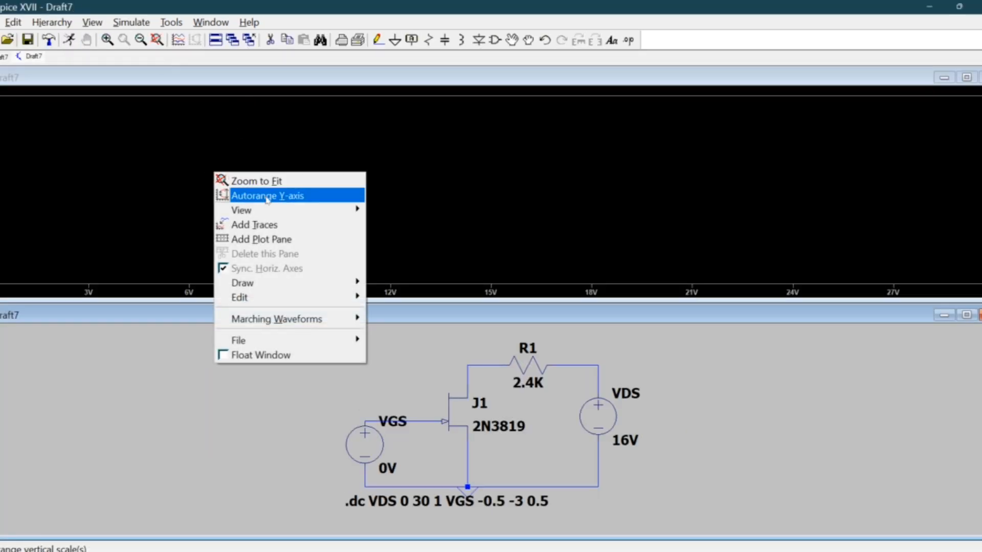
click(260, 225)
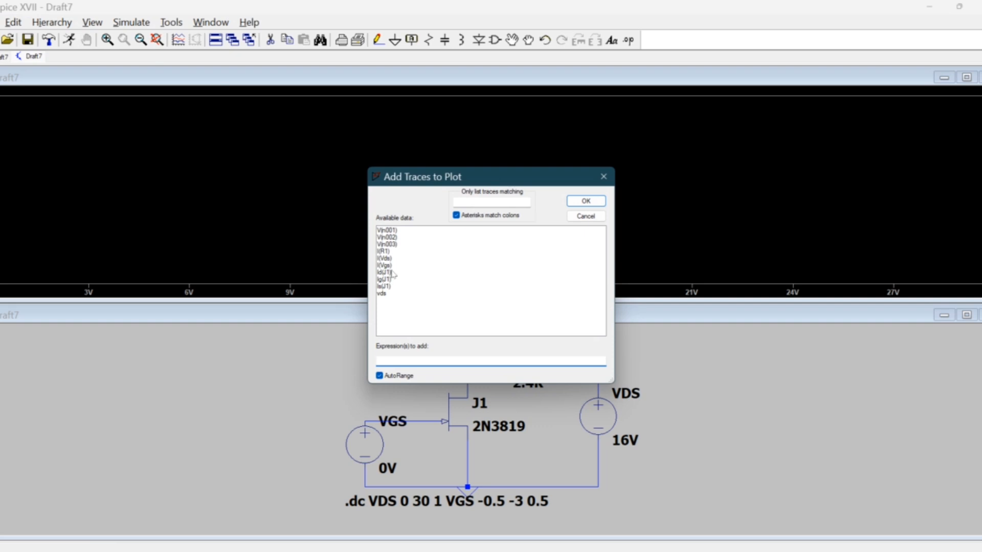
click(390, 273)
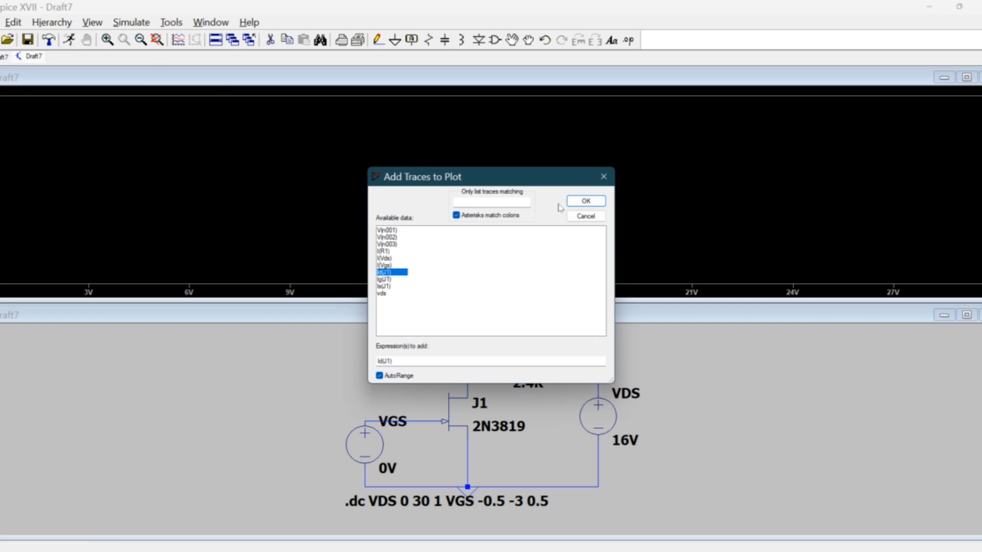
click(584, 202)
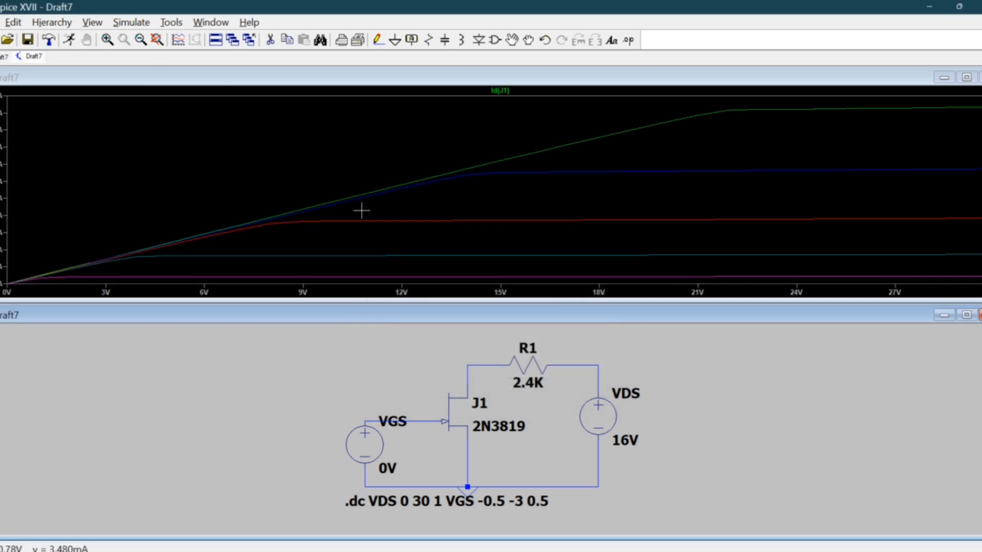